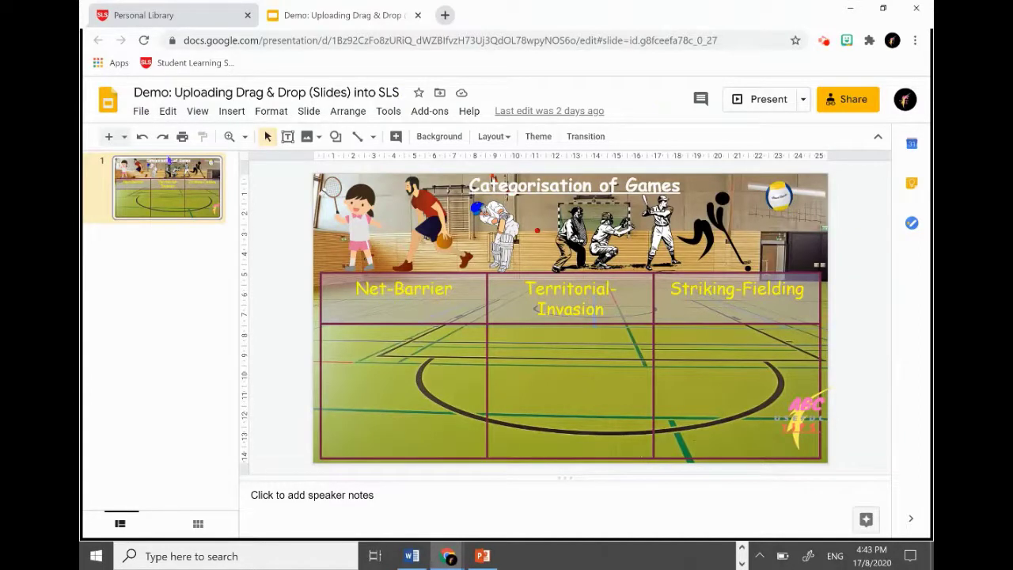
Download the Categorisation of Games slides as a .pptx file and reveal it in Downloads.
{"action": "left_click", "coordinate": [139, 114]}
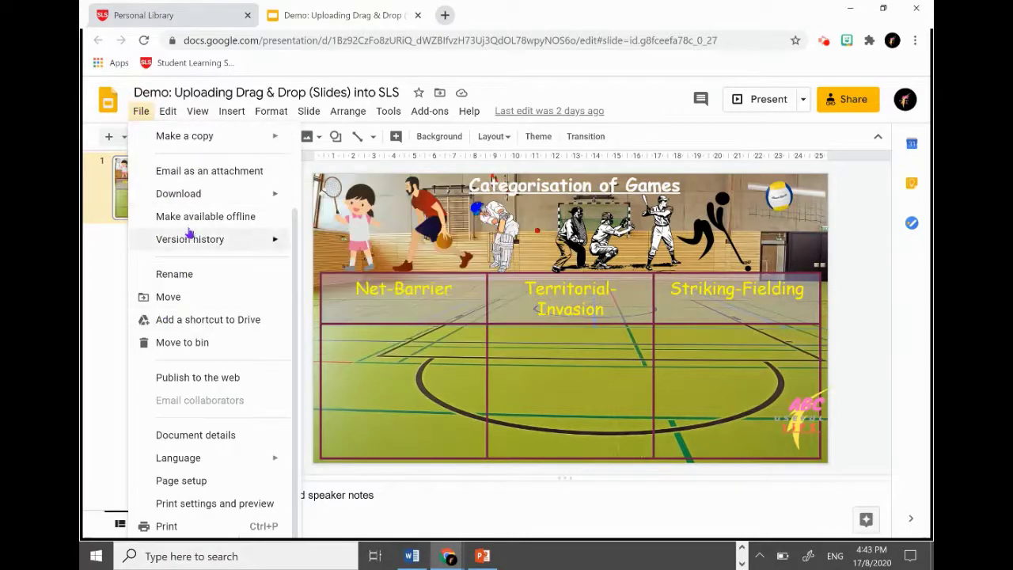
{"action": "mouse_move", "coordinate": [178, 194]}
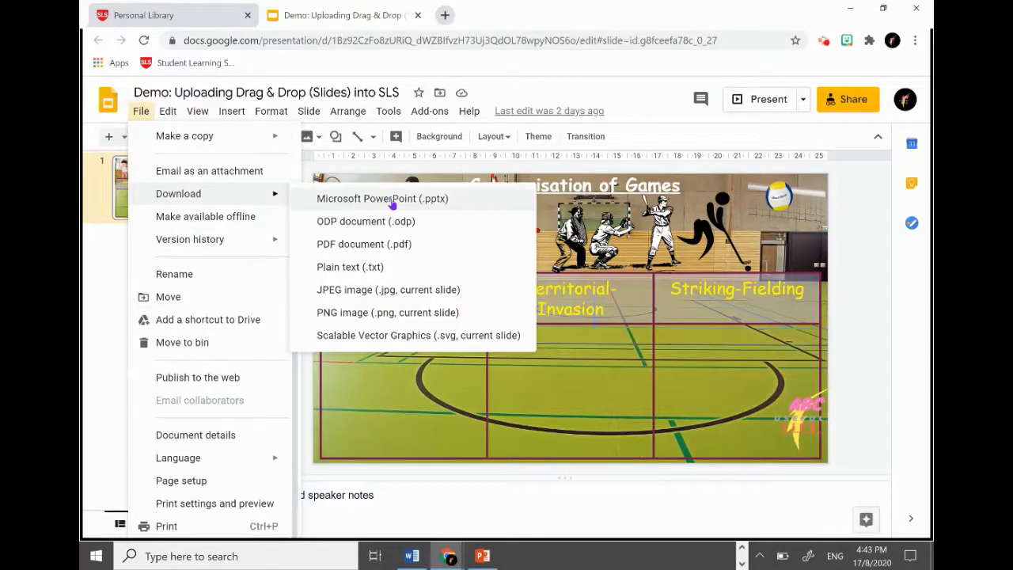
{"action": "left_click", "coordinate": [391, 201]}
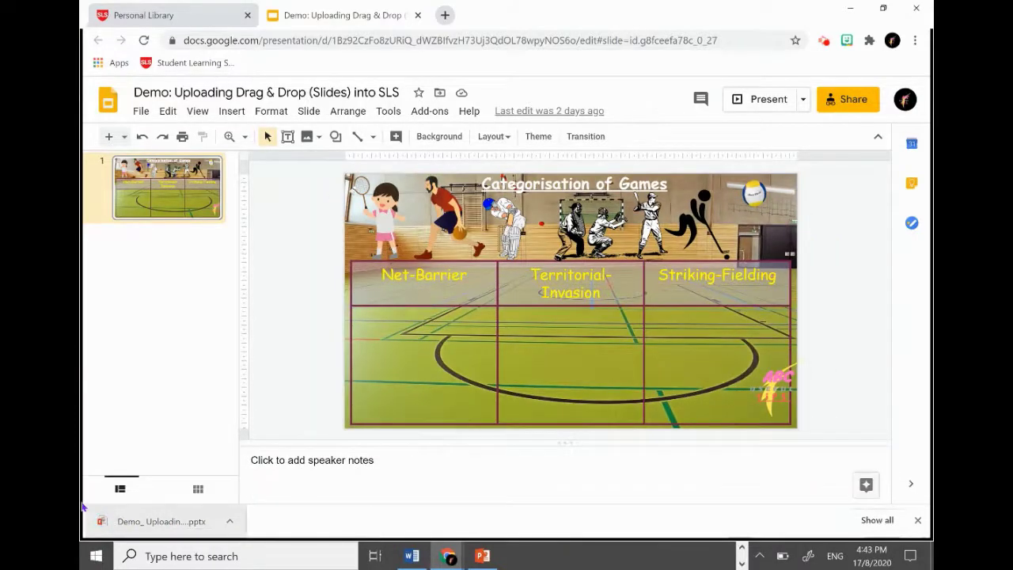
{"action": "left_click", "coordinate": [229, 521]}
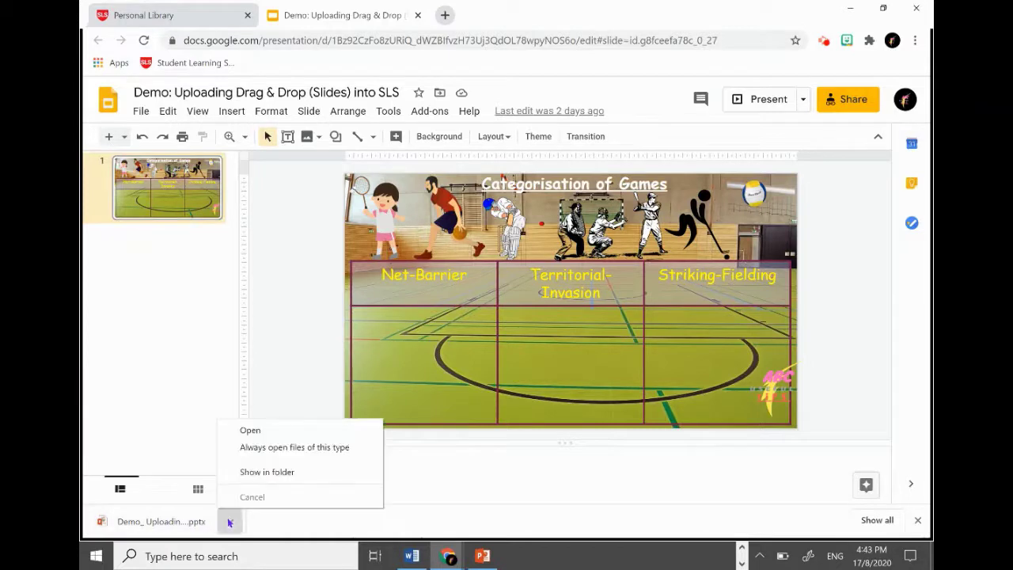
{"action": "left_click", "coordinate": [269, 470]}
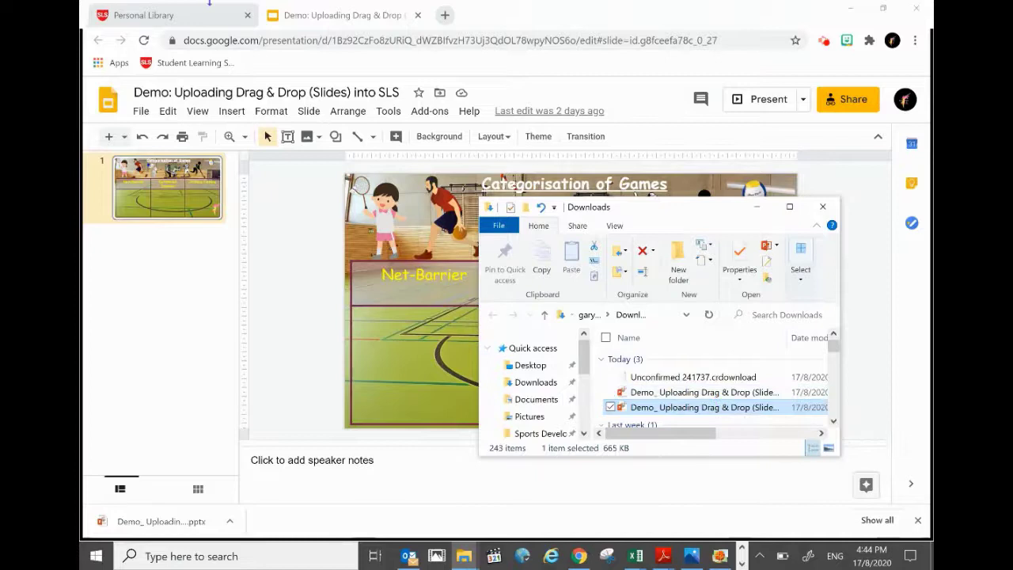
Return to the SLS lesson and open activity 1. Demo - Mtd 1.
{"action": "left_click", "coordinate": [159, 17]}
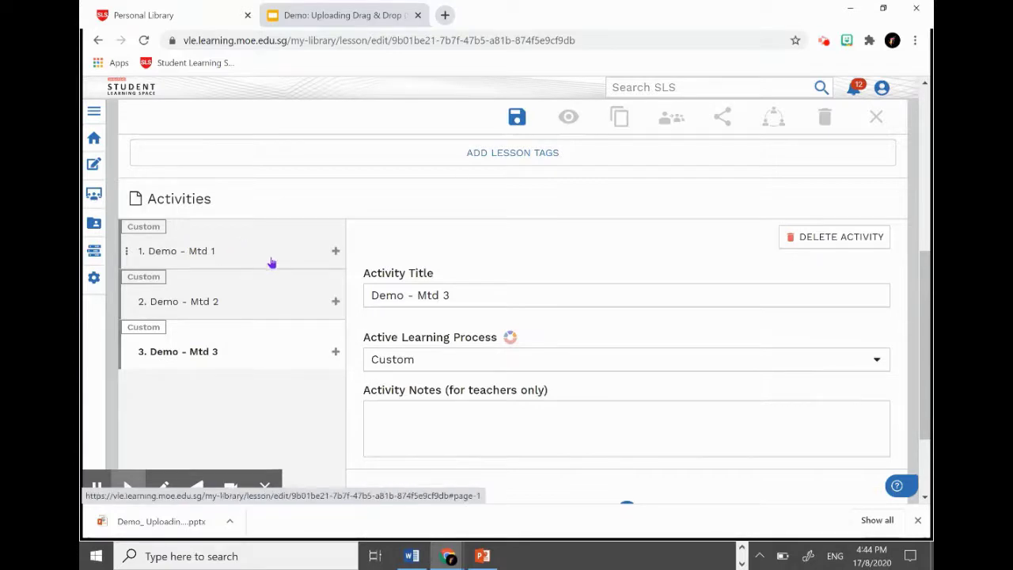
{"action": "scroll", "coordinate": [233, 237], "scroll_direction": "up", "scroll_amount": 3}
{"action": "scroll", "coordinate": [263, 253], "scroll_direction": "up", "scroll_amount": 1}
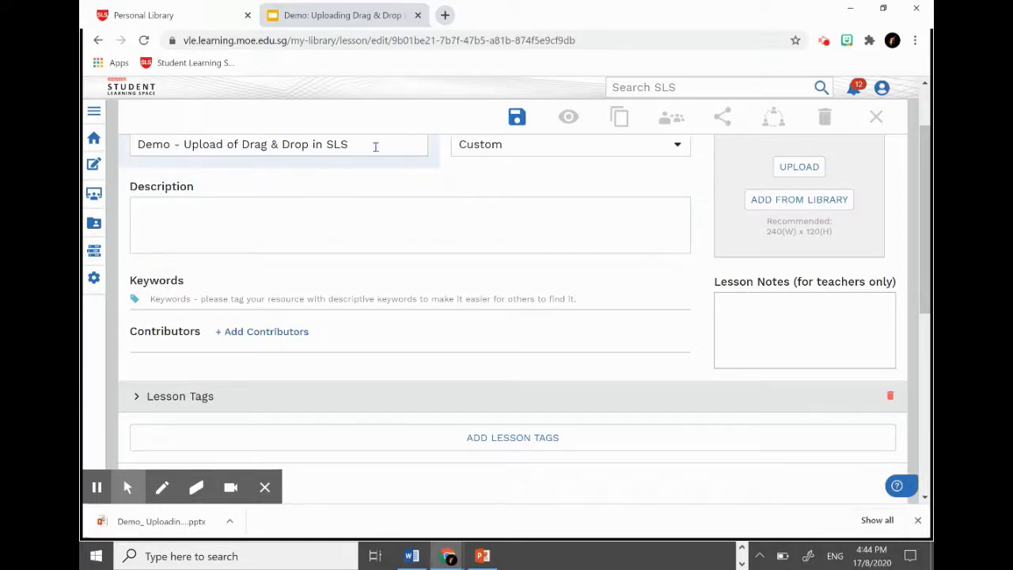
{"action": "scroll", "coordinate": [368, 158], "scroll_direction": "down", "scroll_amount": 4}
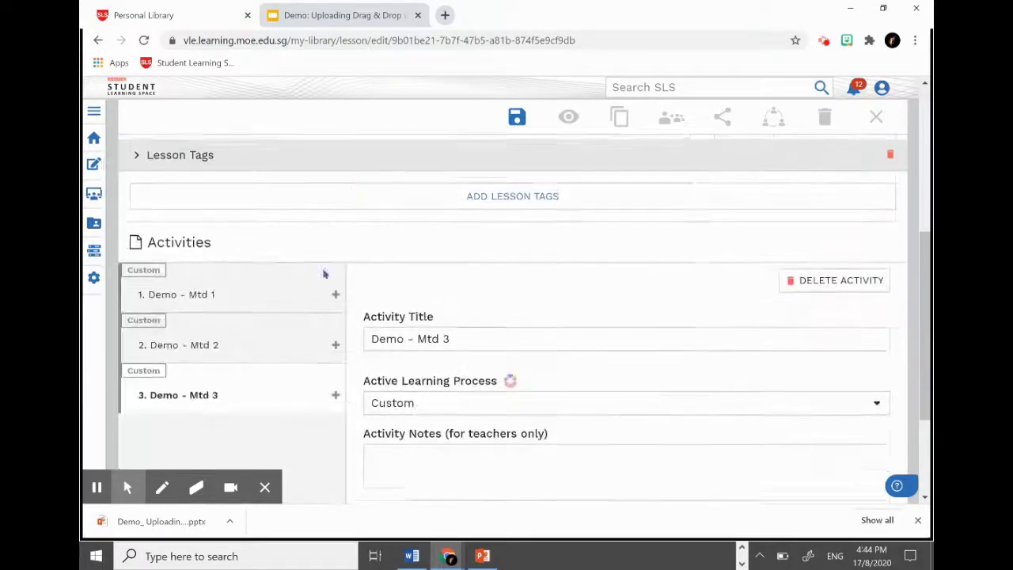
{"action": "left_click", "coordinate": [206, 259]}
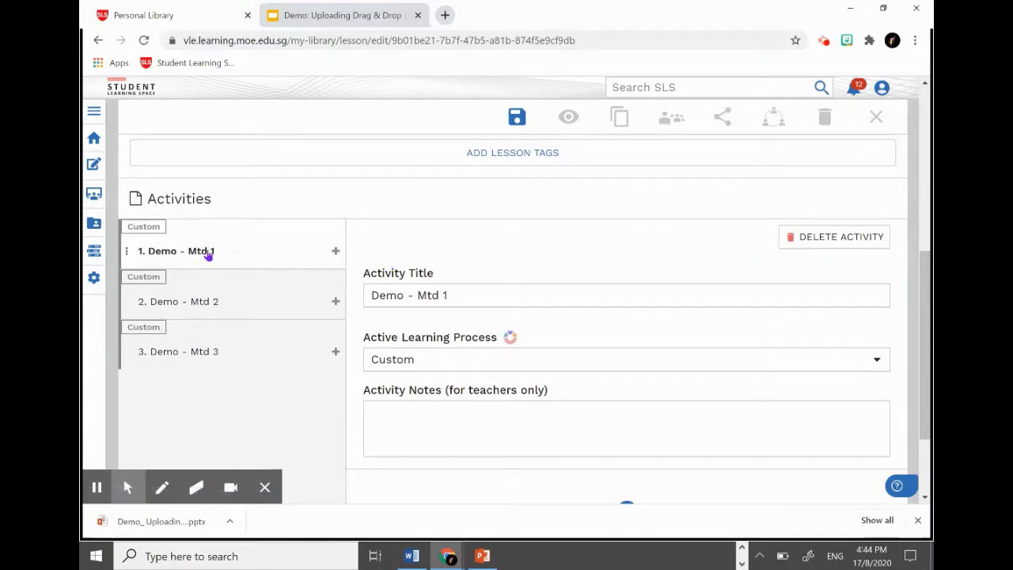
{"action": "scroll", "coordinate": [684, 347], "scroll_direction": "down", "scroll_amount": 2}
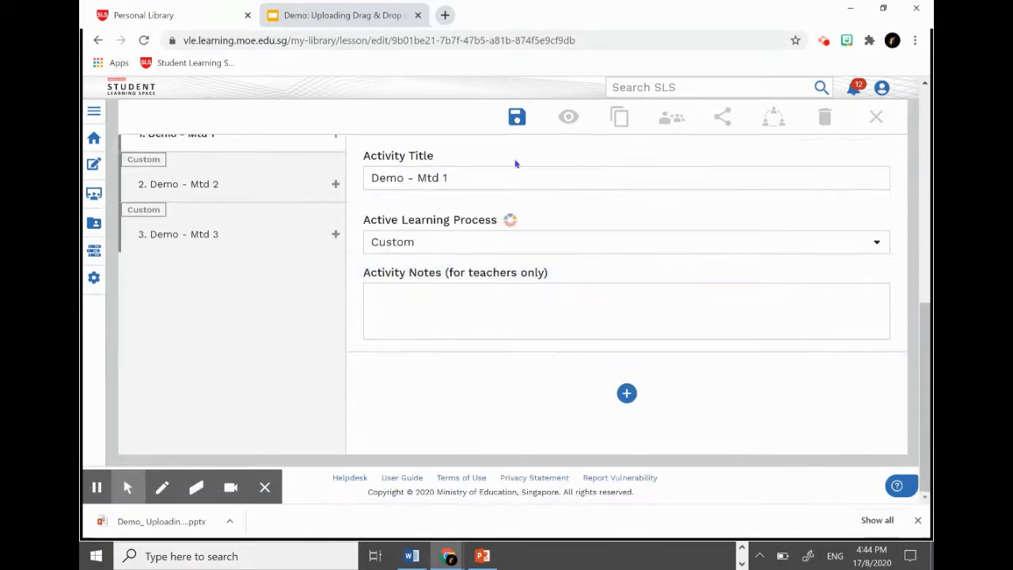
Add a TEXT/MEDIA item to Demo - Mtd 1 and bring up its Add Media options.
{"action": "left_click", "coordinate": [627, 394]}
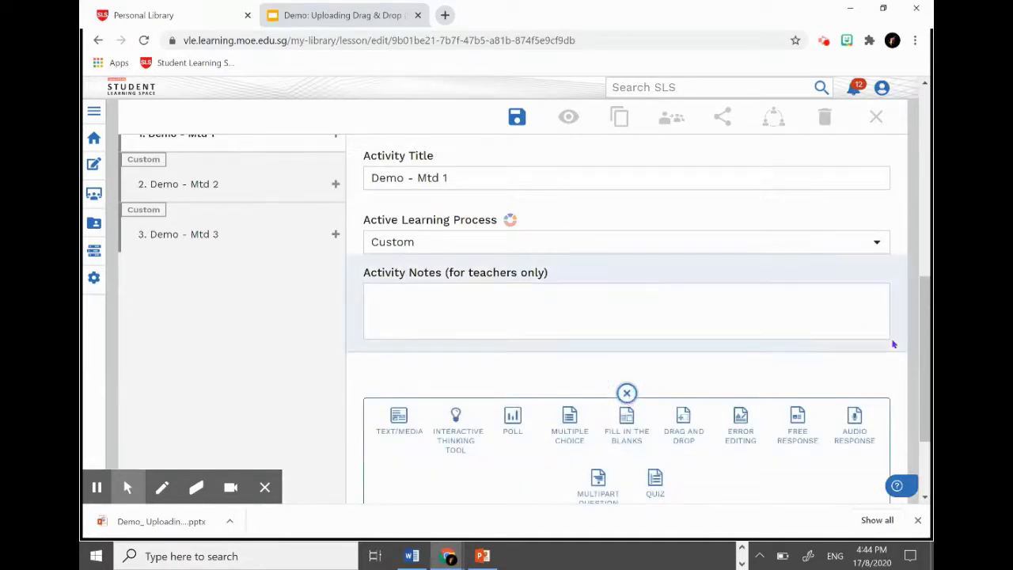
{"action": "scroll", "coordinate": [627, 394], "scroll_direction": "down", "scroll_amount": 2}
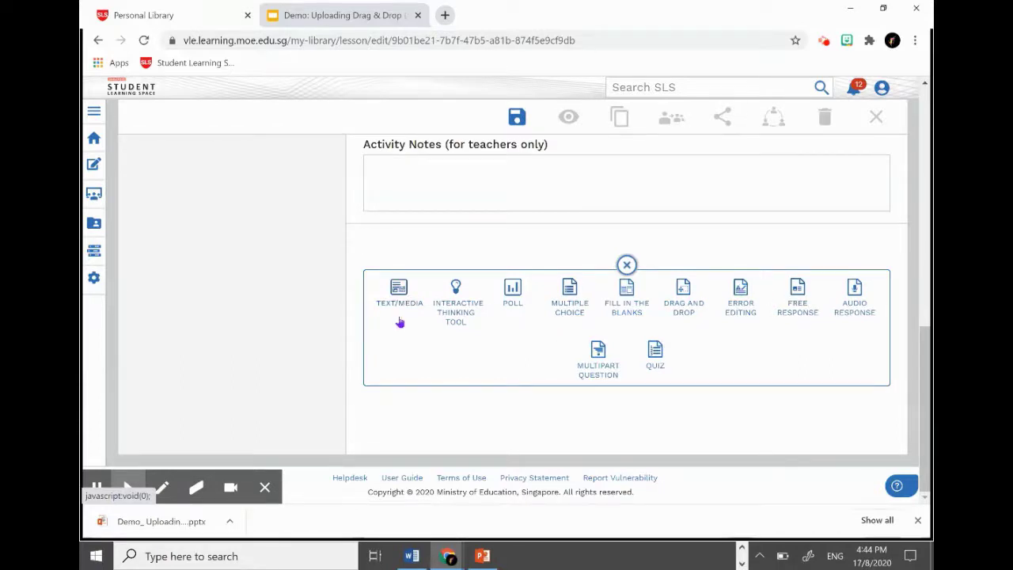
{"action": "left_click", "coordinate": [399, 316]}
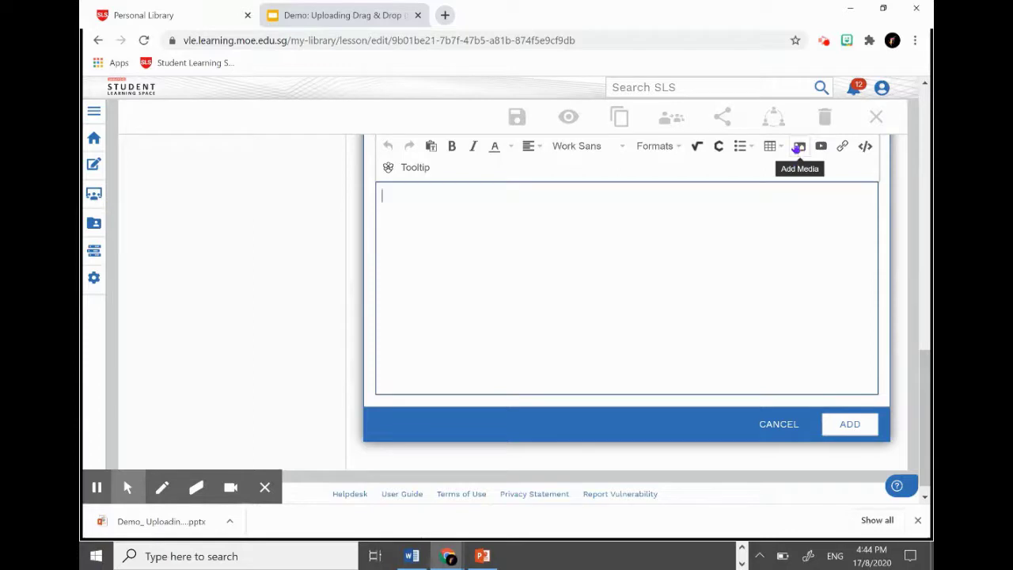
{"action": "left_click", "coordinate": [800, 149]}
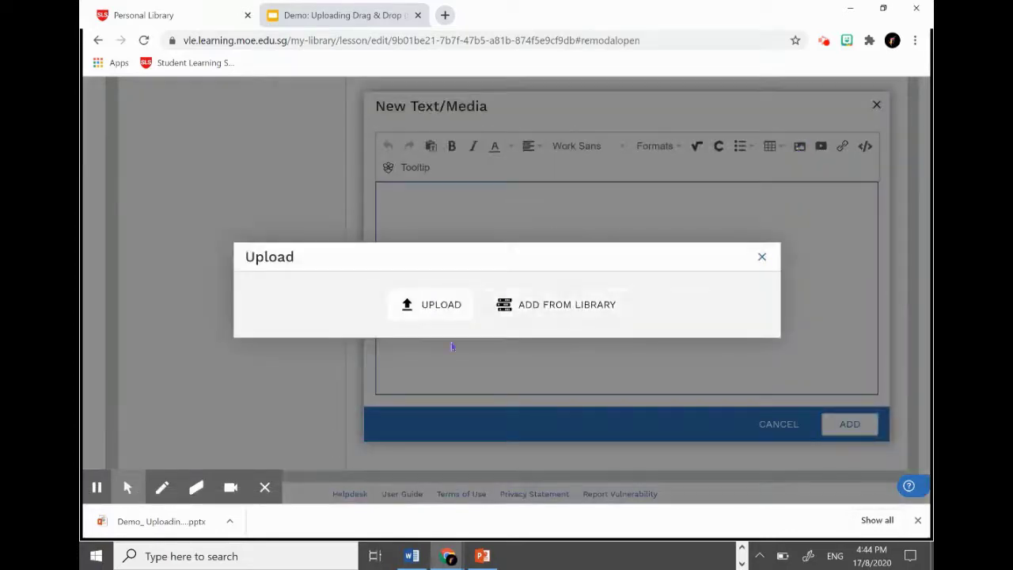
Drag 'Demo_ Uploading Drag & Drop (Slides) into SLS.pptx' from Downloads onto the upload drop zone.
{"action": "left_click", "coordinate": [427, 304]}
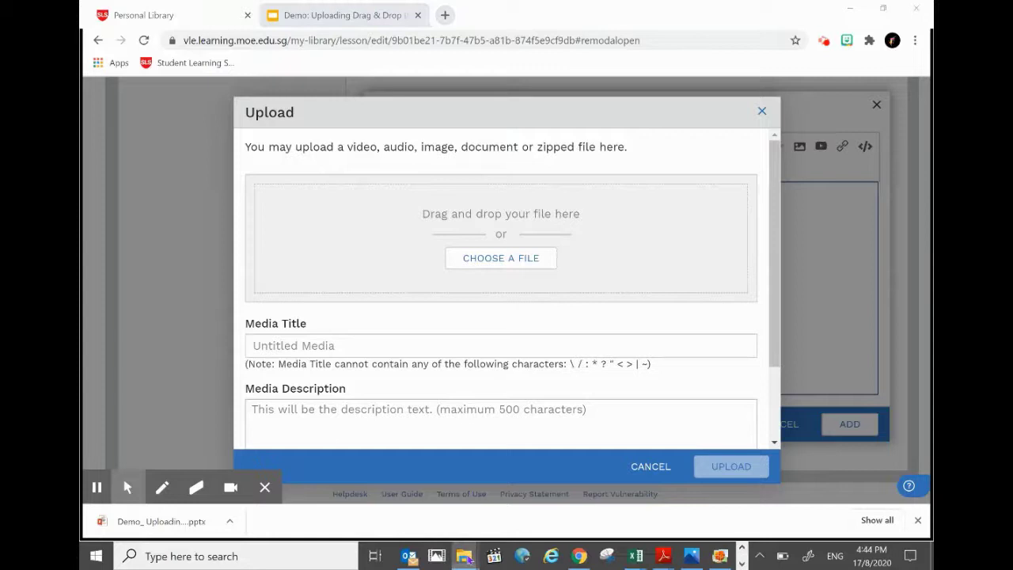
{"action": "left_click", "coordinate": [464, 555]}
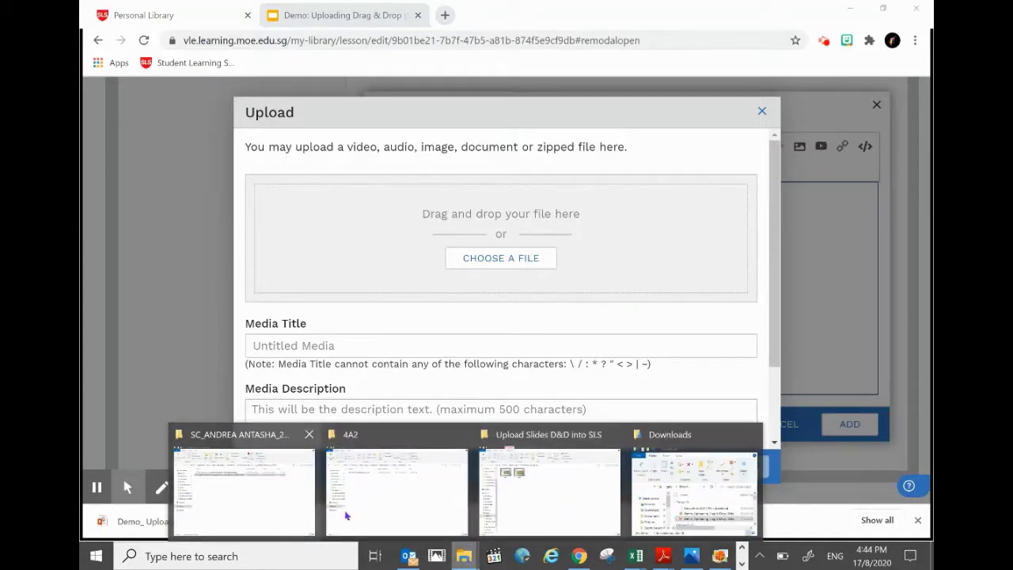
{"action": "left_click", "coordinate": [694, 490]}
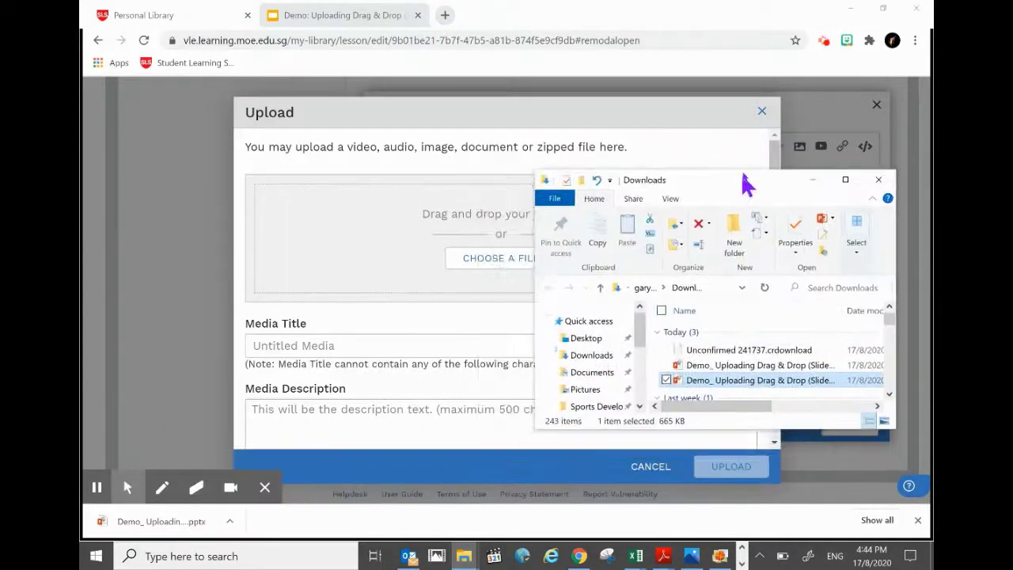
{"action": "left_click_drag", "start_coordinate": [692, 206], "coordinate": [838, 133]}
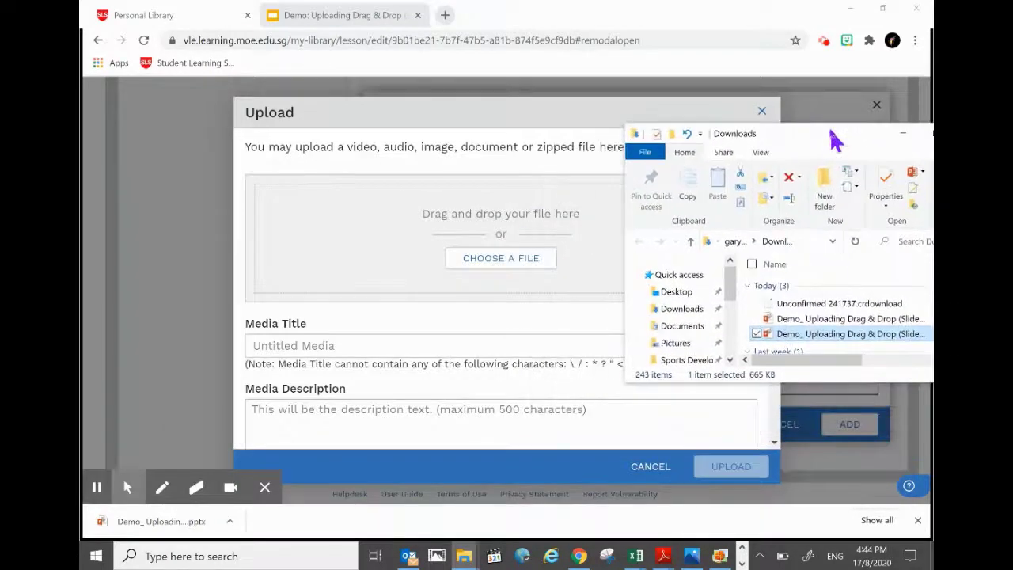
{"action": "left_click", "coordinate": [844, 318]}
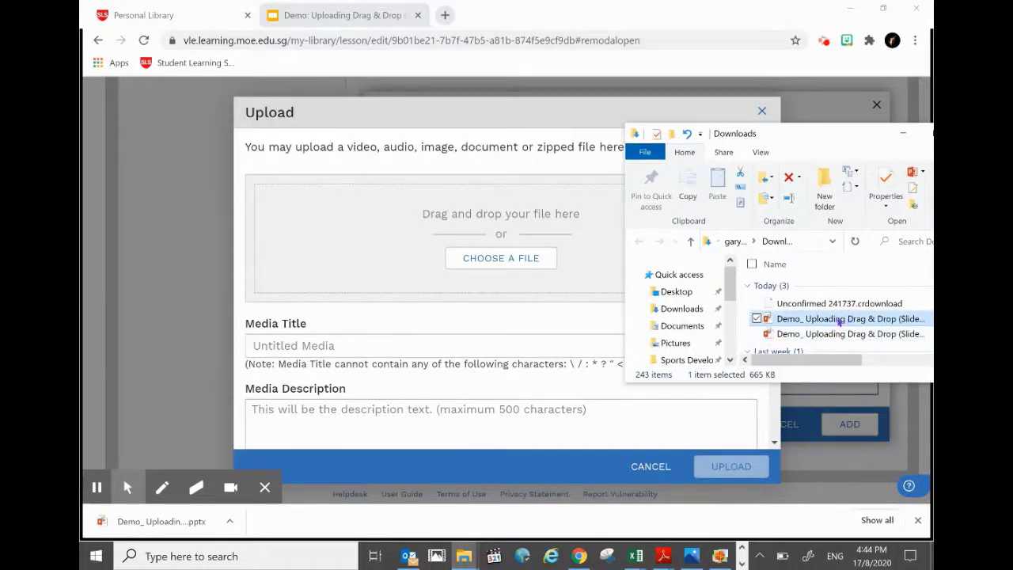
{"action": "left_click_drag", "start_coordinate": [839, 319], "coordinate": [441, 229]}
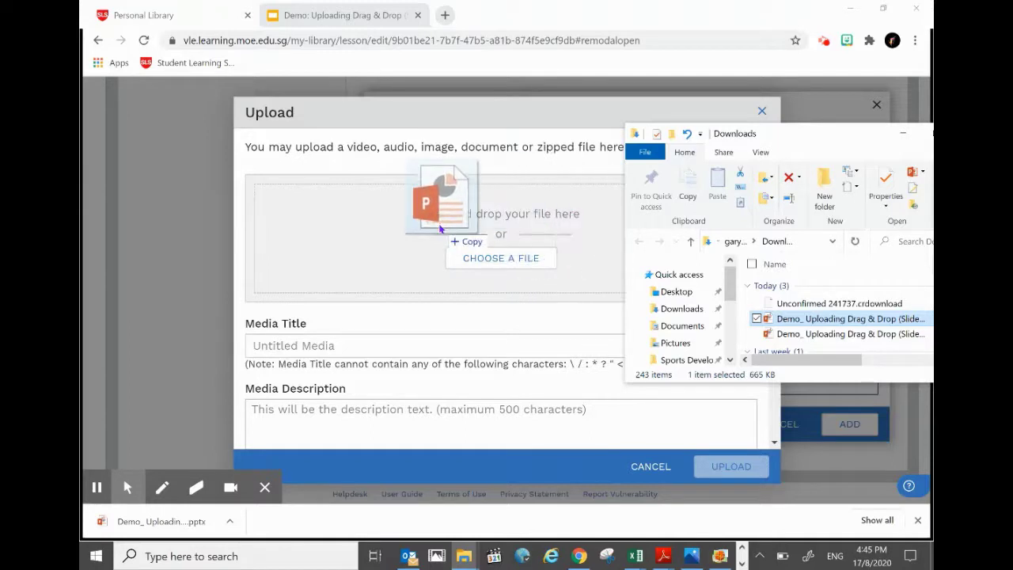
{"action": "left_click_drag", "start_coordinate": [441, 228], "coordinate": [519, 226]}
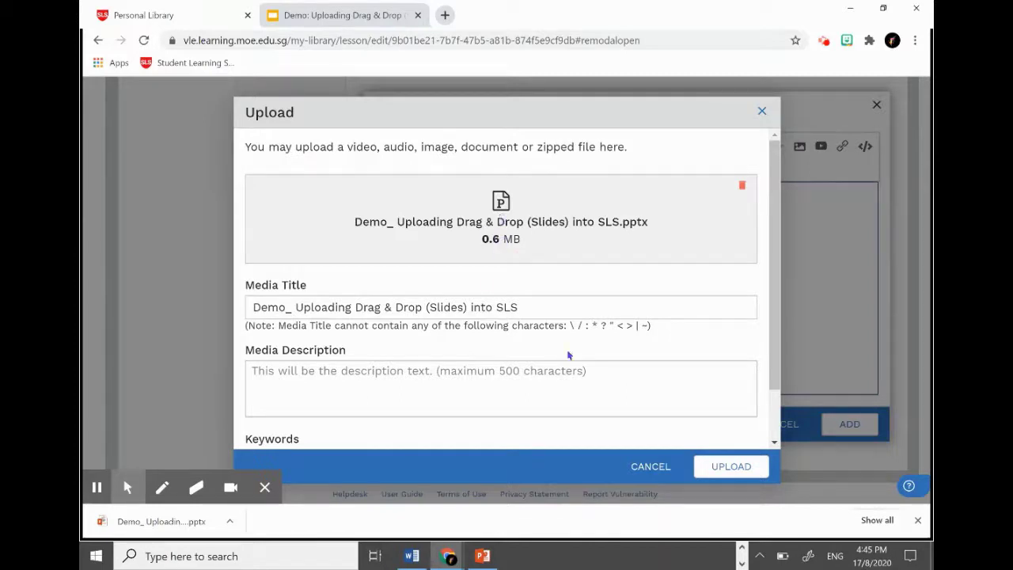
Caption the uploaded .pptx 'Download this Drag & Drop file.' and add the item to the activity.
{"action": "left_click", "coordinate": [732, 465]}
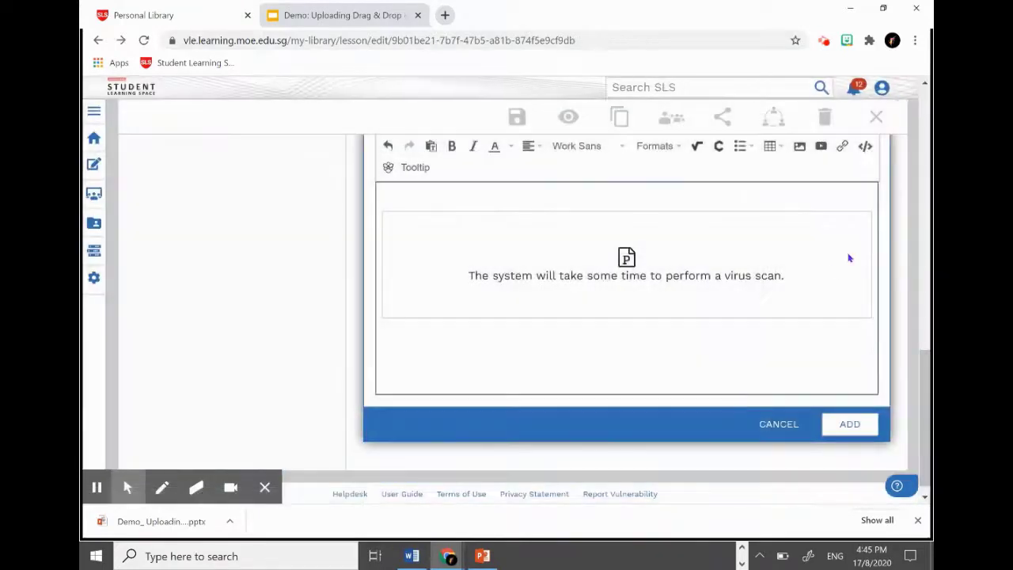
{"action": "scroll", "coordinate": [696, 302], "scroll_direction": "up", "scroll_amount": 1}
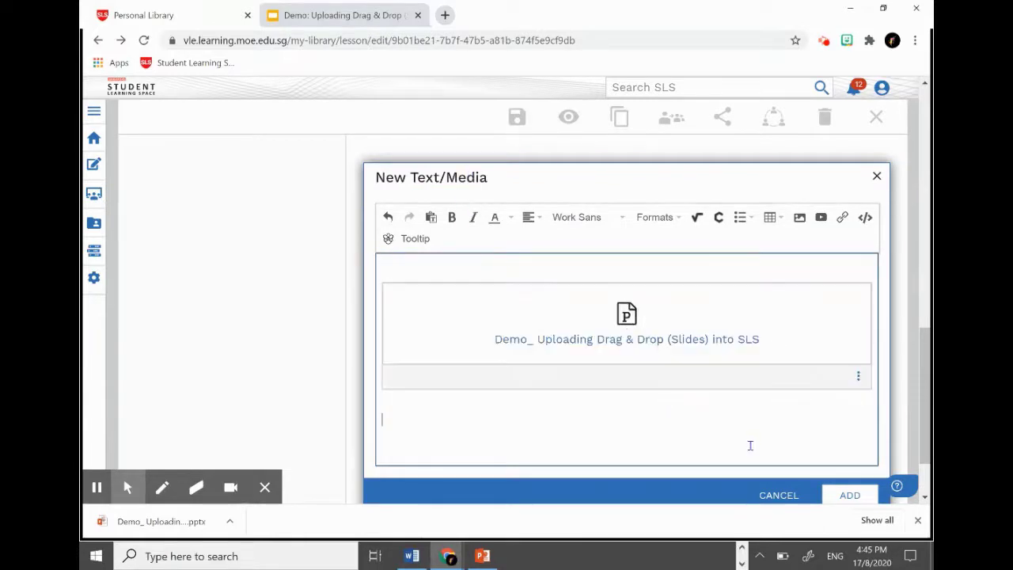
{"action": "left_click", "coordinate": [690, 417]}
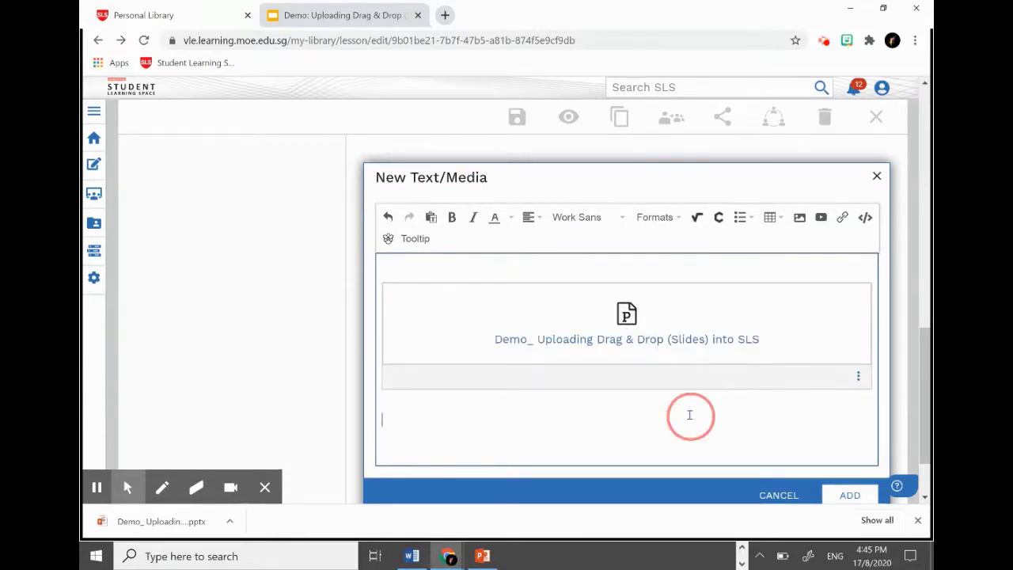
{"action": "left_click", "coordinate": [631, 410]}
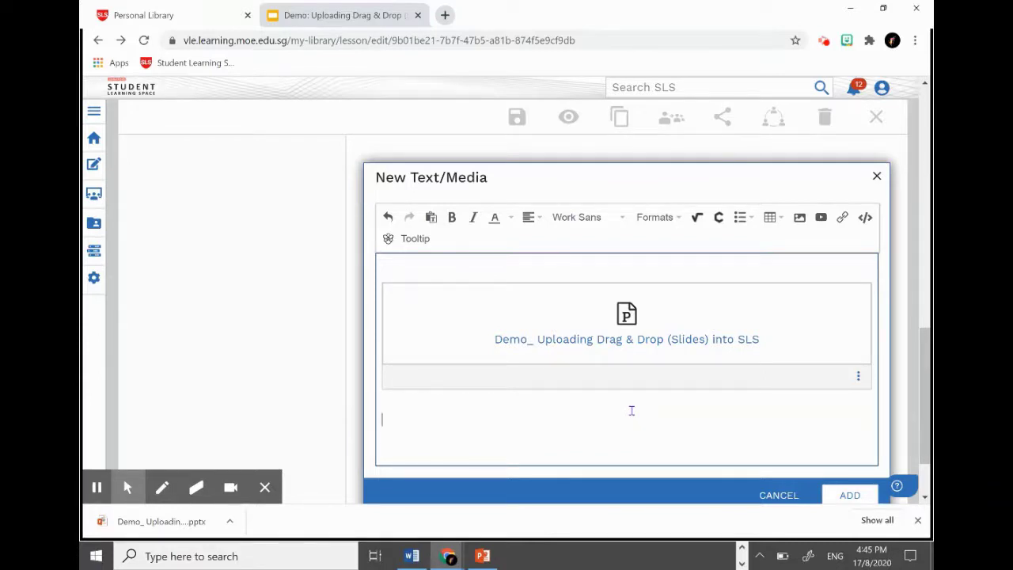
{"action": "type", "text": "Downloa"}
{"action": "type", "text": "d this fil"}
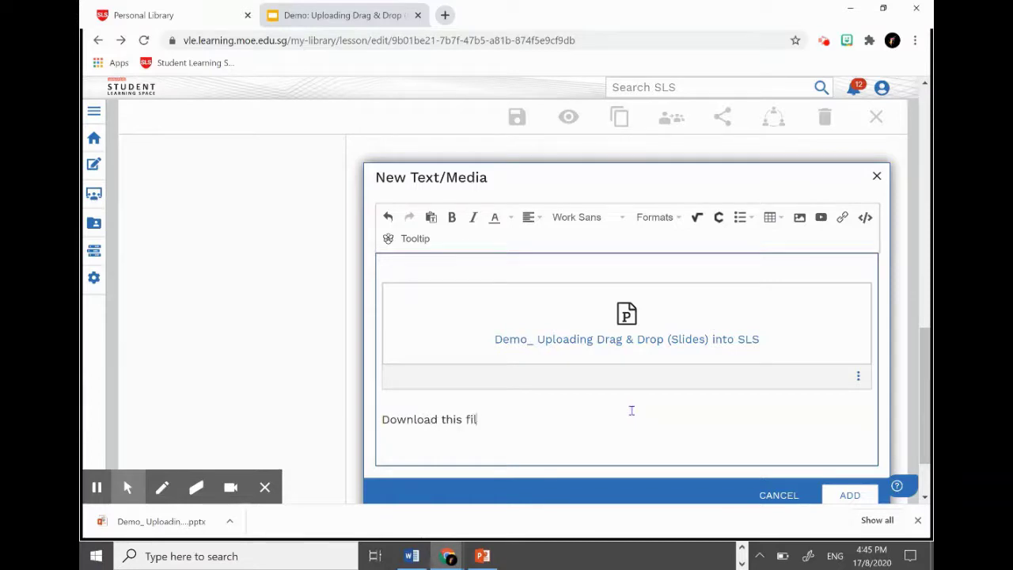
{"action": "type", "text": "Dra"}
{"action": "type", "text": "g & Drop "}
{"action": "type", "text": "ile."}
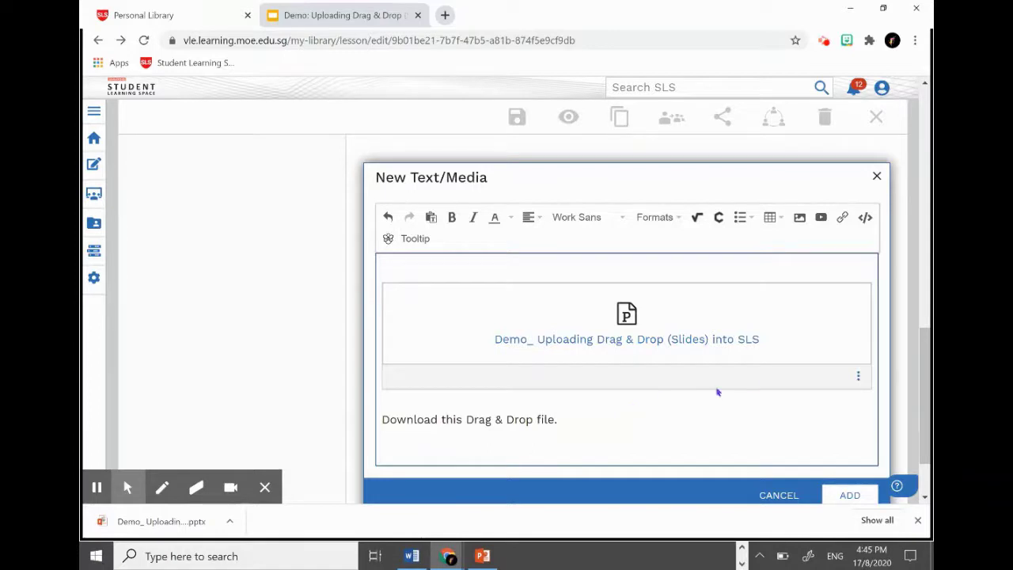
{"action": "scroll", "coordinate": [641, 358], "scroll_direction": "down", "scroll_amount": 1}
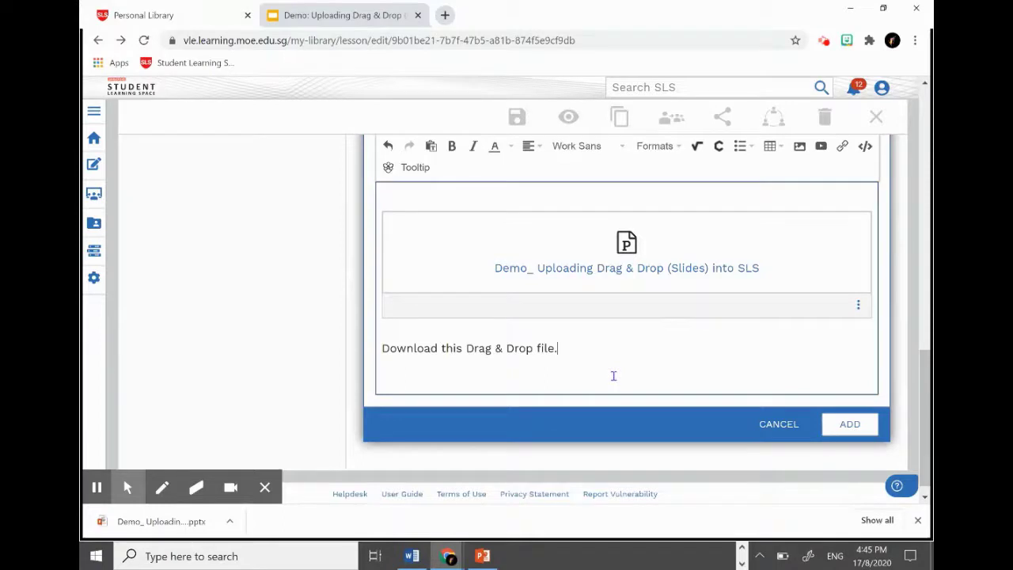
{"action": "left_click", "coordinate": [851, 425]}
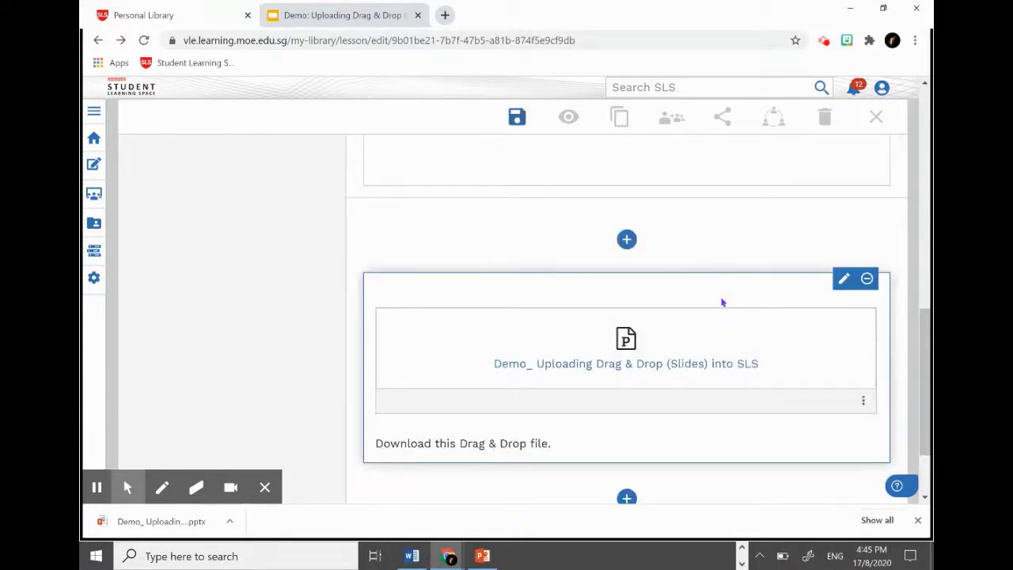
Create a new Free Response question from scratch below the file block.
{"action": "scroll", "coordinate": [700, 299], "scroll_direction": "down", "scroll_amount": 2}
{"action": "left_click", "coordinate": [627, 394]}
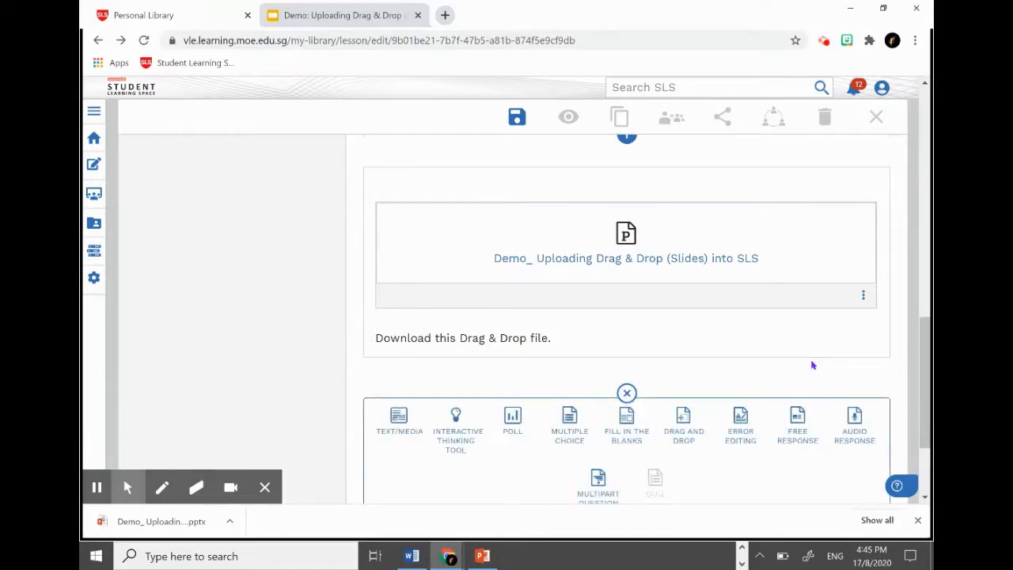
{"action": "scroll", "coordinate": [736, 458], "scroll_direction": "down", "scroll_amount": 1}
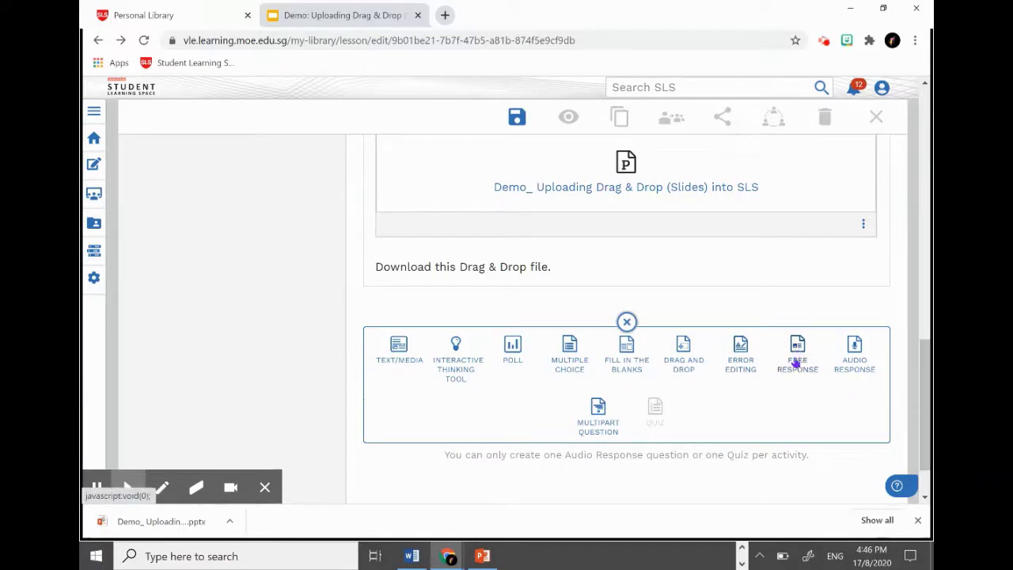
{"action": "left_click", "coordinate": [799, 356]}
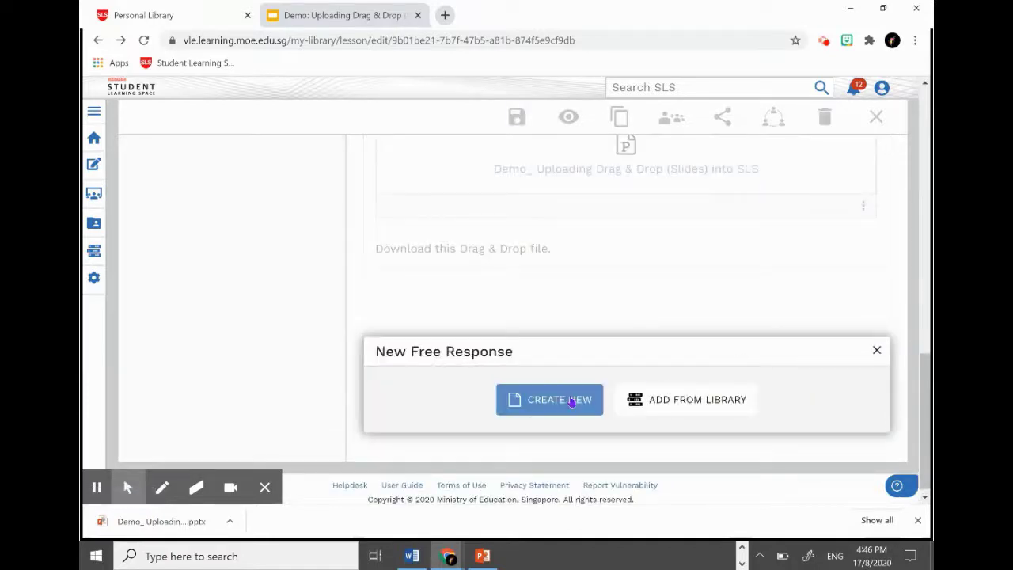
{"action": "left_click", "coordinate": [572, 402]}
{"action": "left_click", "coordinate": [447, 304]}
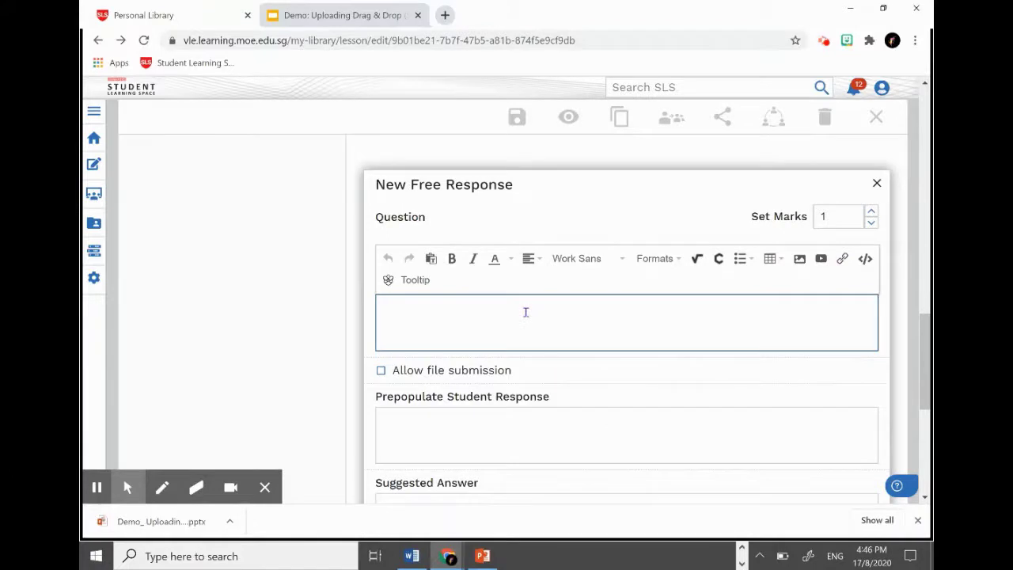
Write the first instruction: '1) Complete the Drag & Drop activity in the downloaded powerpoint file.'.
{"action": "type", "text": "1) "}
{"action": "type", "text": "Complete "}
{"action": "type", "text": "the Drag "}
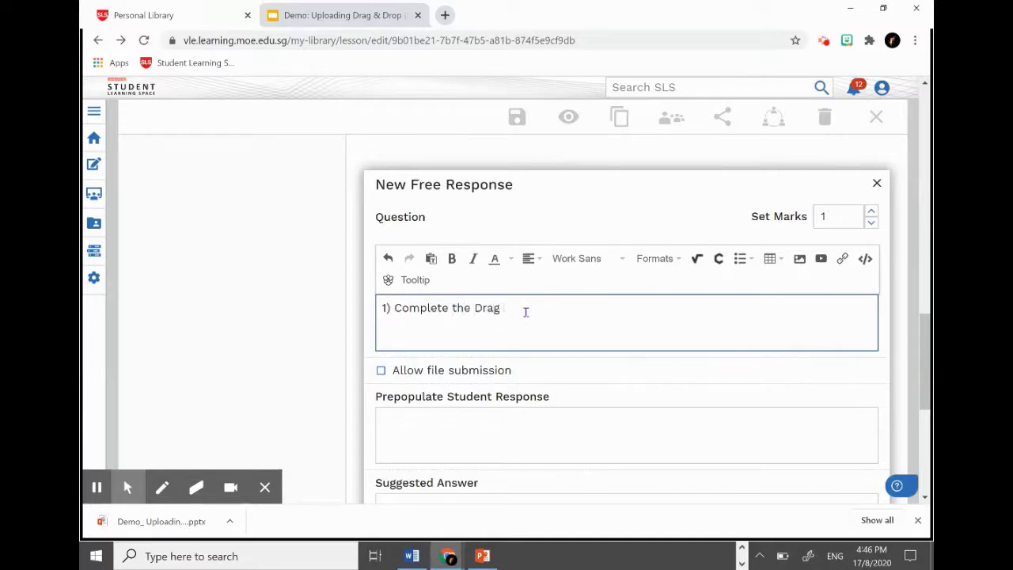
{"action": "type", "text": "& Drop acti"}
{"action": "type", "text": "vity in"}
{"action": "type", "text": " powert"}
{"action": "key", "text": "BackSpace"}
{"action": "type", "text": "po"}
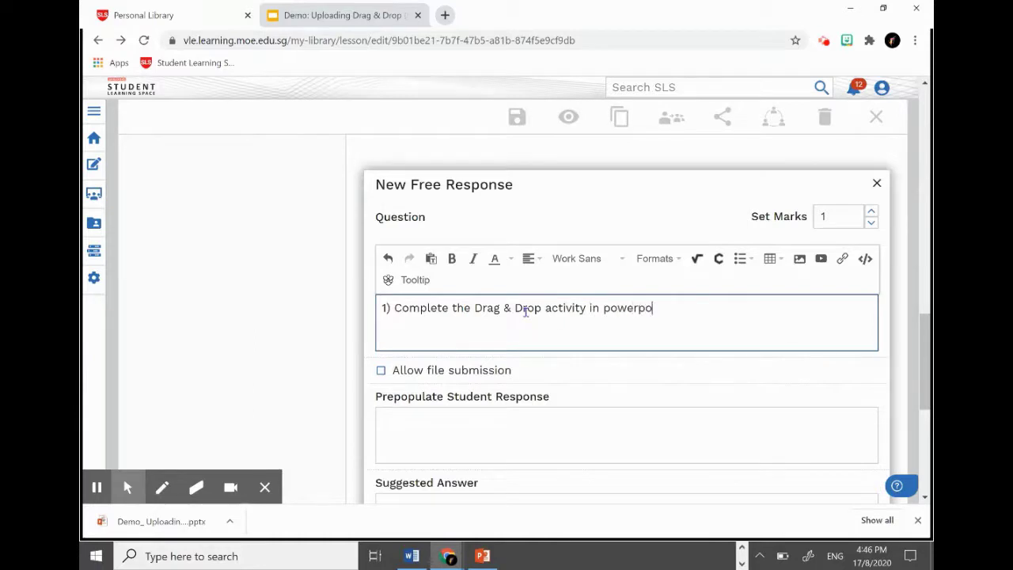
{"action": "type", "text": "int file."}
{"action": "left_click", "coordinate": [603, 310]}
{"action": "type", "text": "the do"}
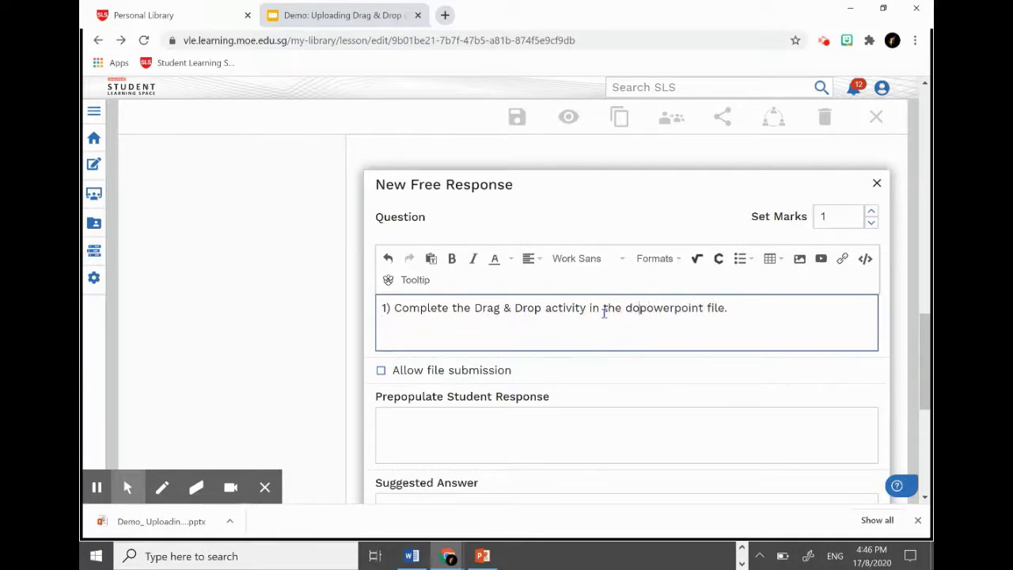
{"action": "type", "text": "wnloaded"}
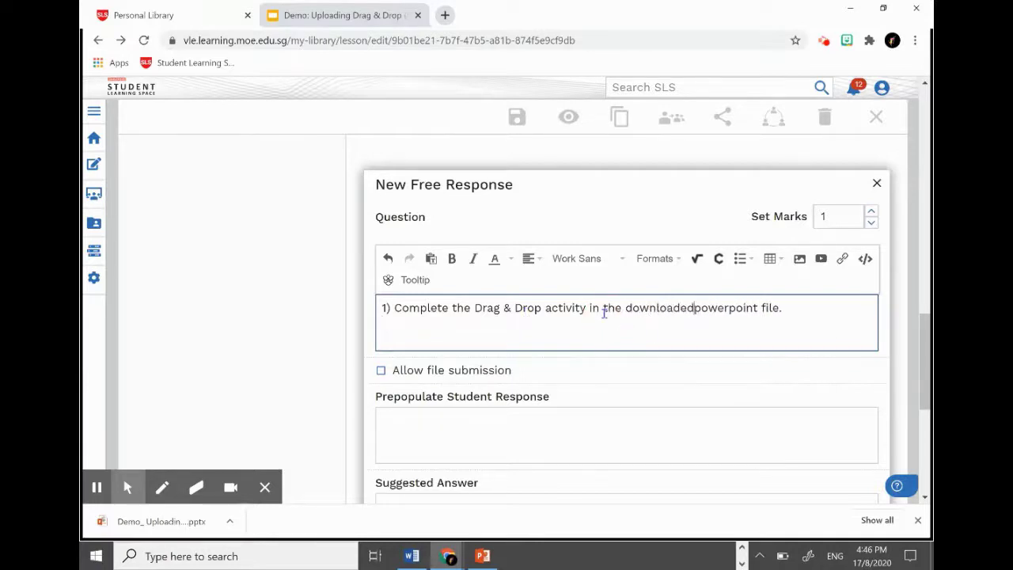
Add '2) Save and upload completed file here.' and enable Allow file submission.
{"action": "left_click", "coordinate": [490, 329]}
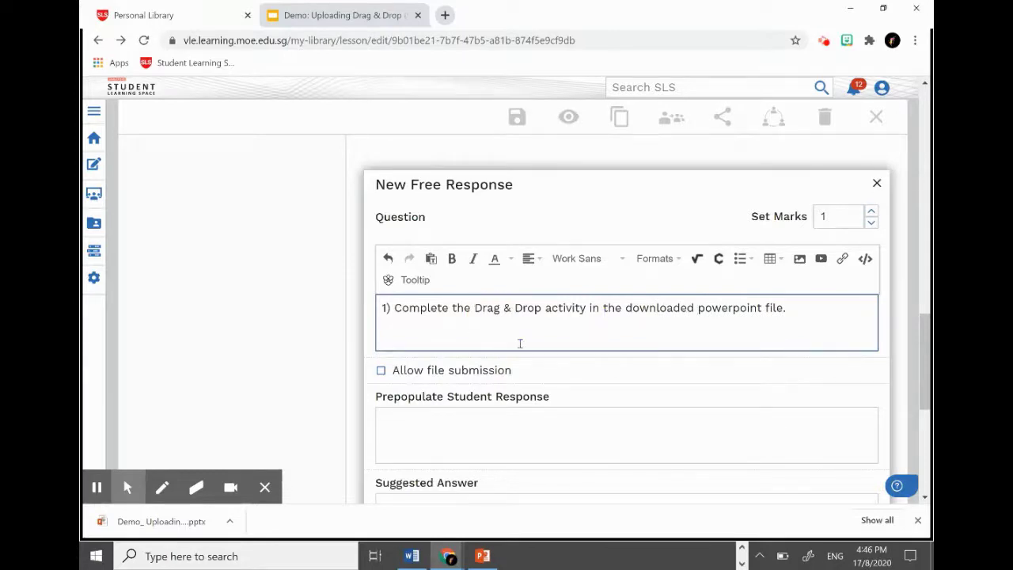
{"action": "type", "text": "2) "}
{"action": "type", "text": "Up"}
{"action": "type", "text": "lo"}
{"action": "key", "text": "BackSpace"}
{"action": "key", "text": "BackSpace"}
{"action": "key", "text": "BackSpace"}
{"action": "key", "text": "BackSpace"}
{"action": "type", "text": "Save and "}
{"action": "type", "text": "upload com"}
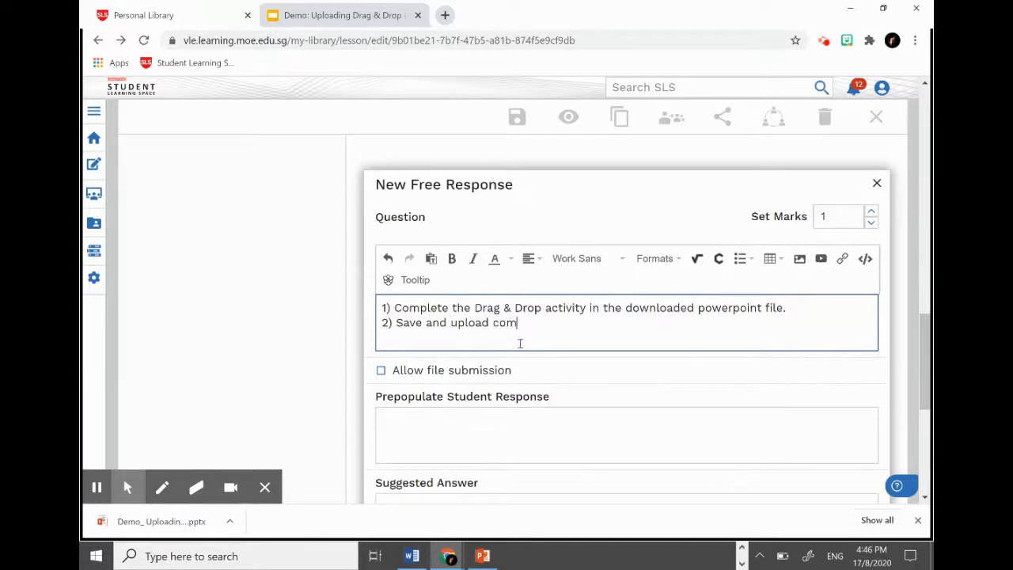
{"action": "type", "text": "pleted file "}
{"action": "type", "text": "here."}
{"action": "left_click", "coordinate": [381, 369]}
{"action": "scroll", "coordinate": [625, 356], "scroll_direction": "down", "scroll_amount": 2}
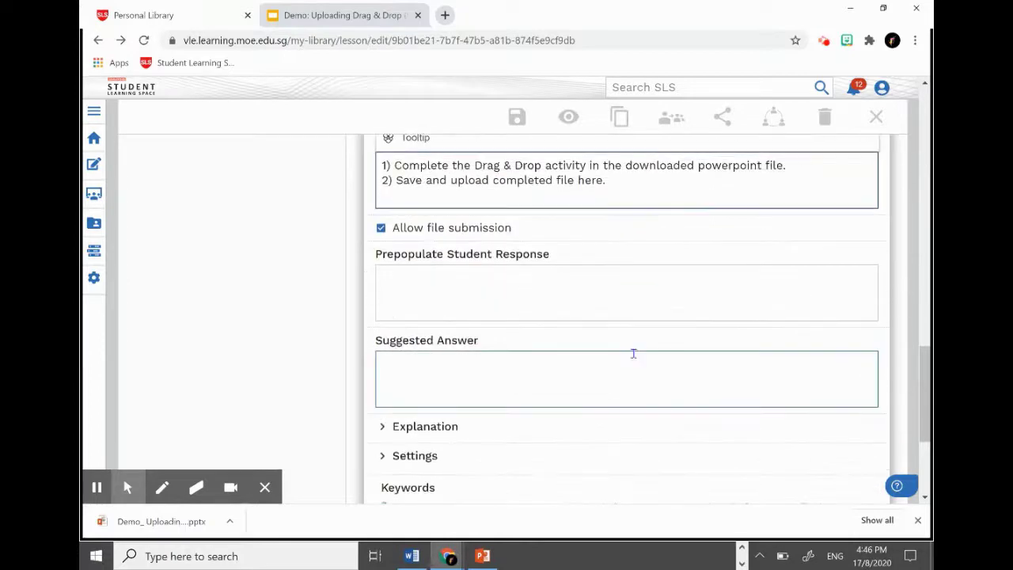
{"action": "scroll", "coordinate": [633, 354], "scroll_direction": "down", "scroll_amount": 1}
{"action": "scroll", "coordinate": [818, 366], "scroll_direction": "down", "scroll_amount": 1}
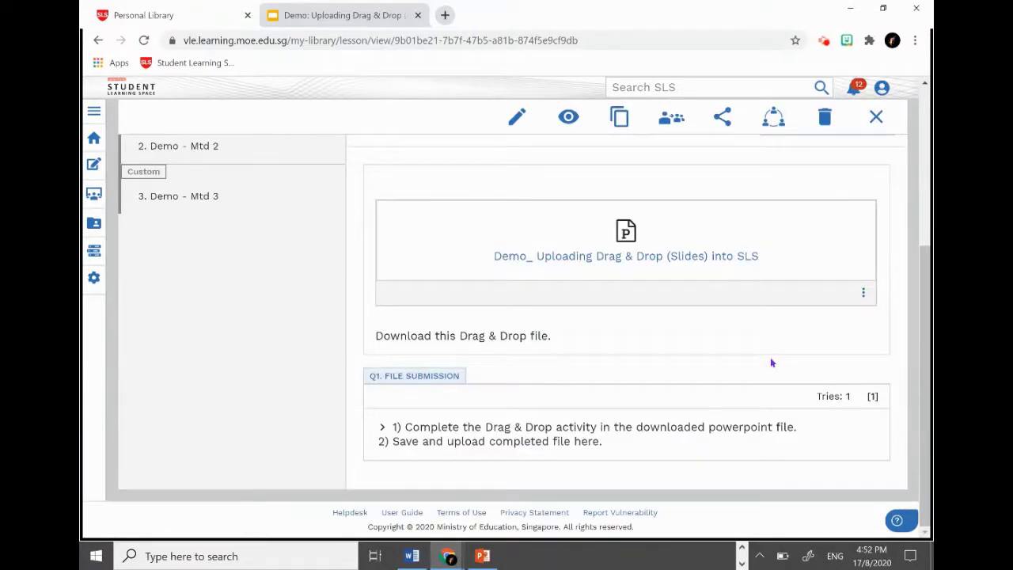
Scroll through Demo - Mtd 1 to check the download file and Q1 question.
{"action": "scroll", "coordinate": [730, 375], "scroll_direction": "up", "scroll_amount": 1}
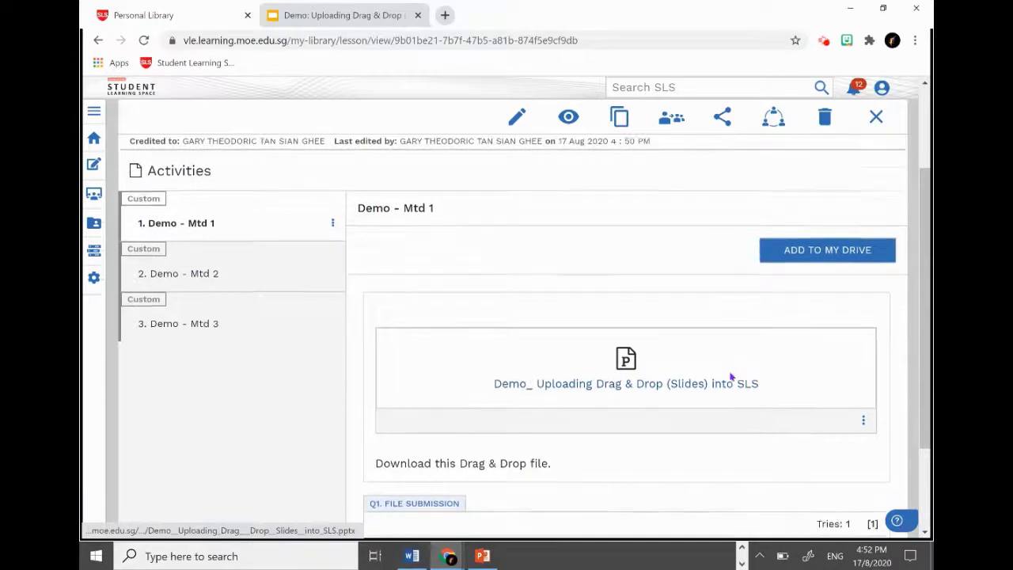
{"action": "scroll", "coordinate": [729, 377], "scroll_direction": "down", "scroll_amount": 2}
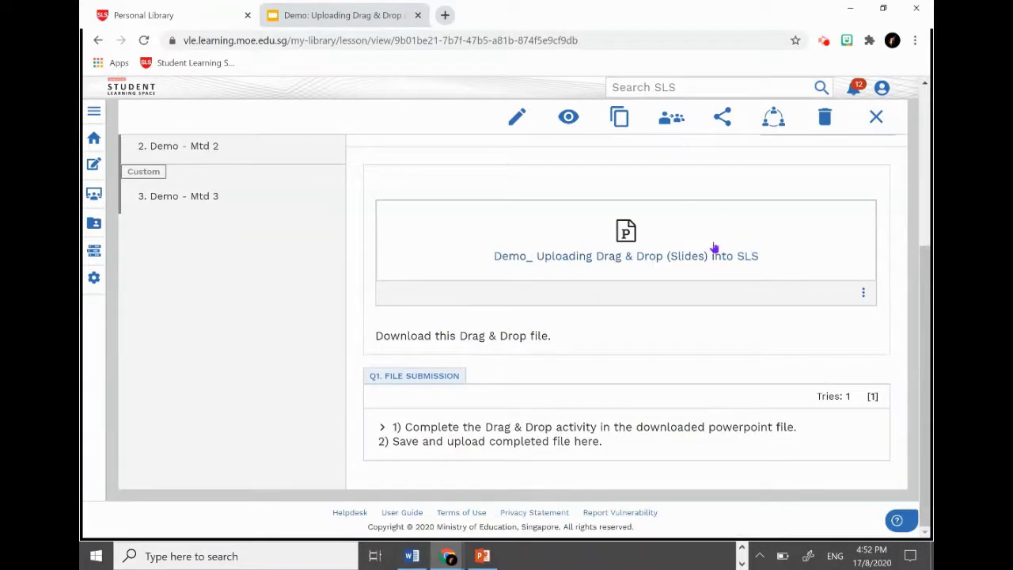